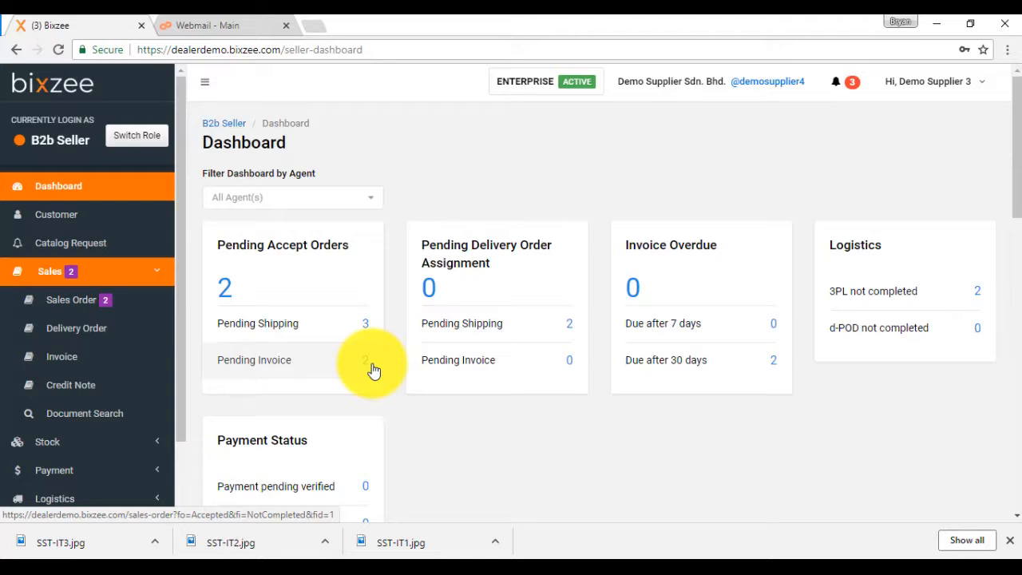
Switch to the buyer's browser window and view the catalog of the supplier Demo Supplier Sdn. Bhd.
click(297, 557)
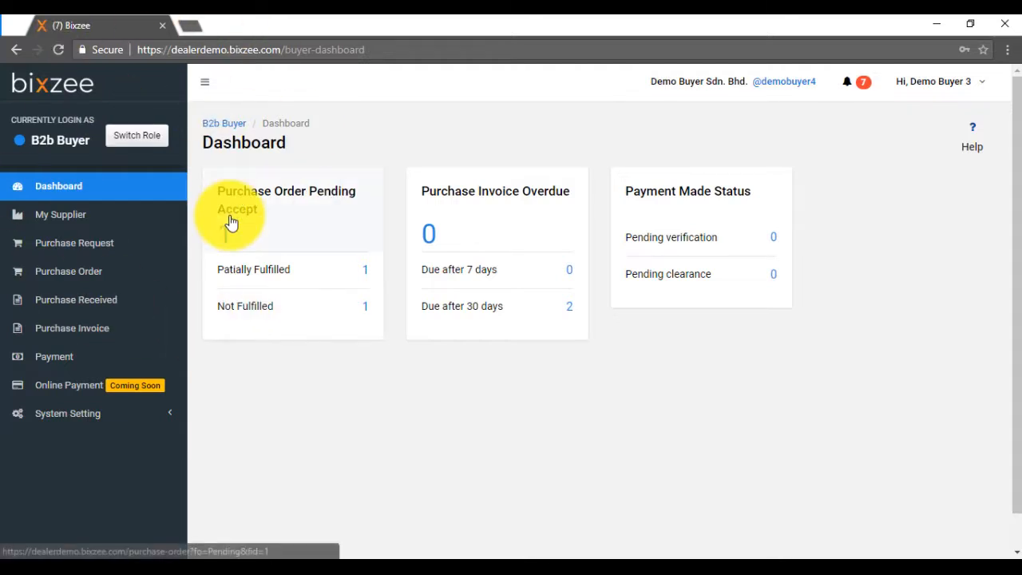
click(71, 217)
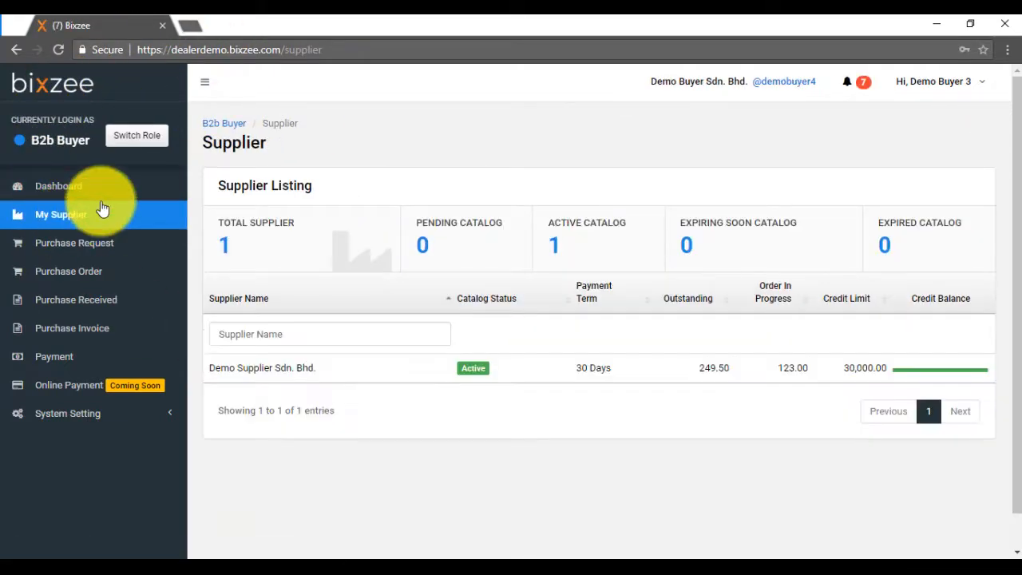
click(298, 371)
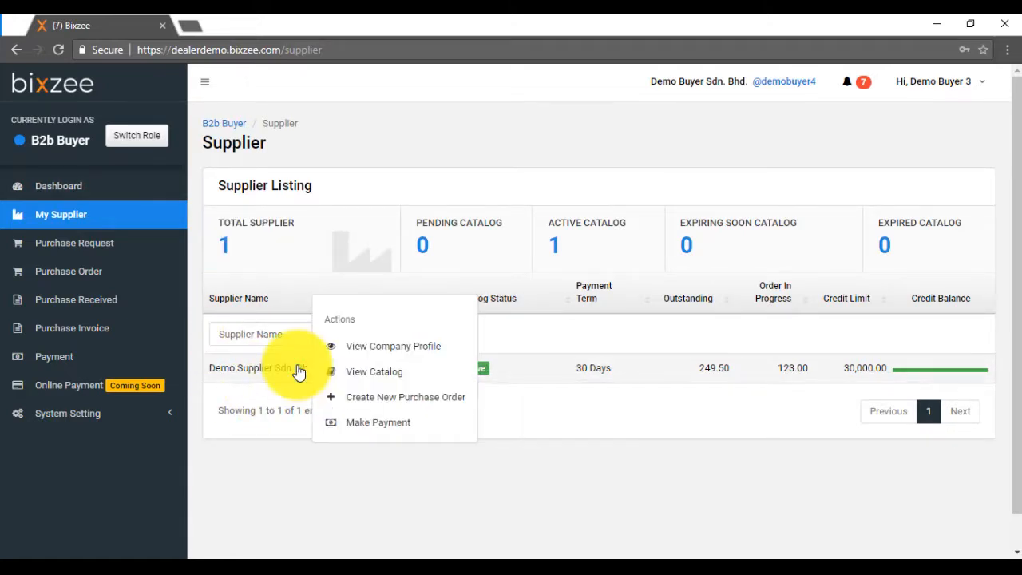
click(375, 374)
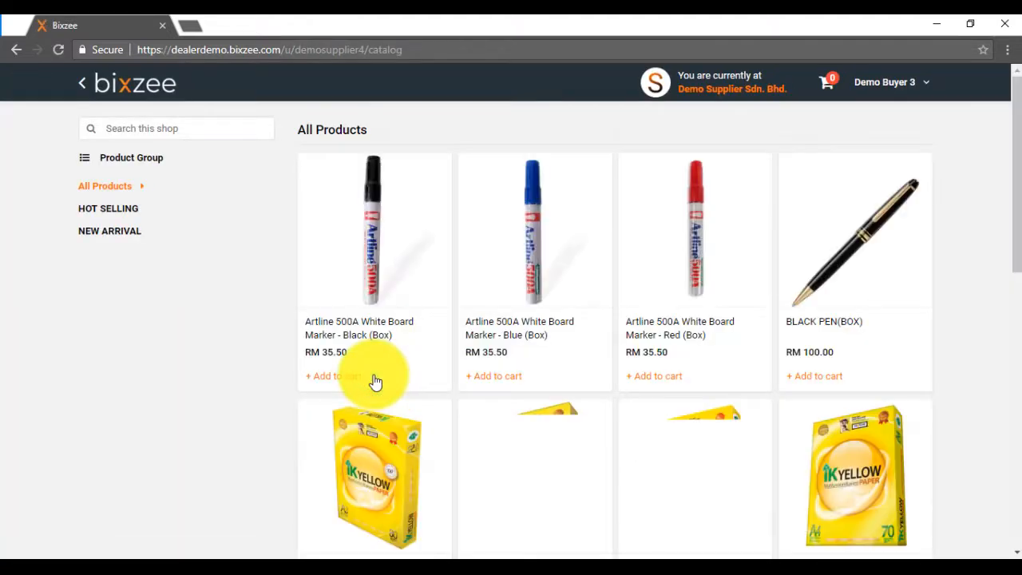
Add 10 boxes of Artline 500A White Board Marker - Black to the cart.
click(383, 250)
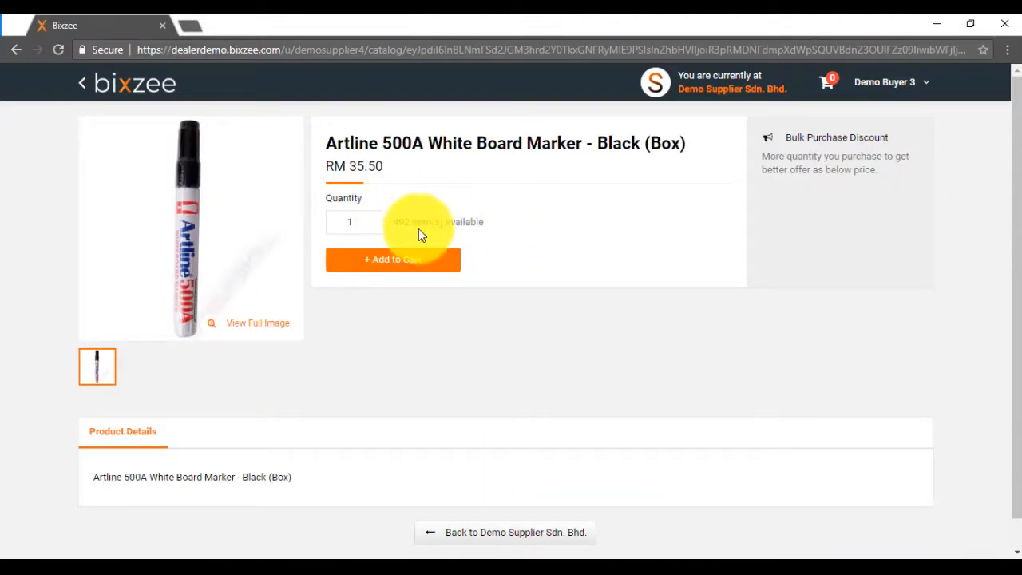
double_click(357, 220)
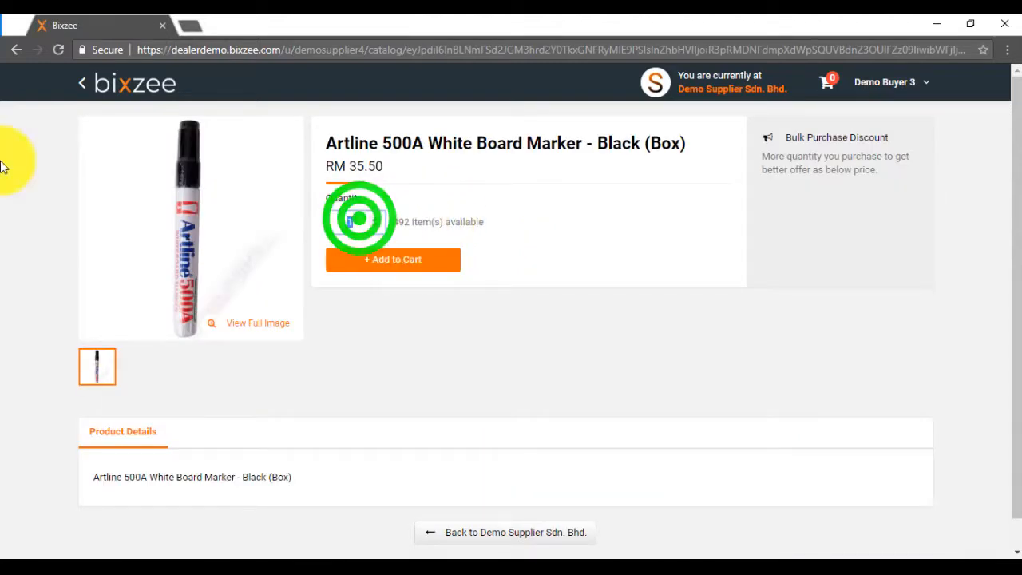
text(1)
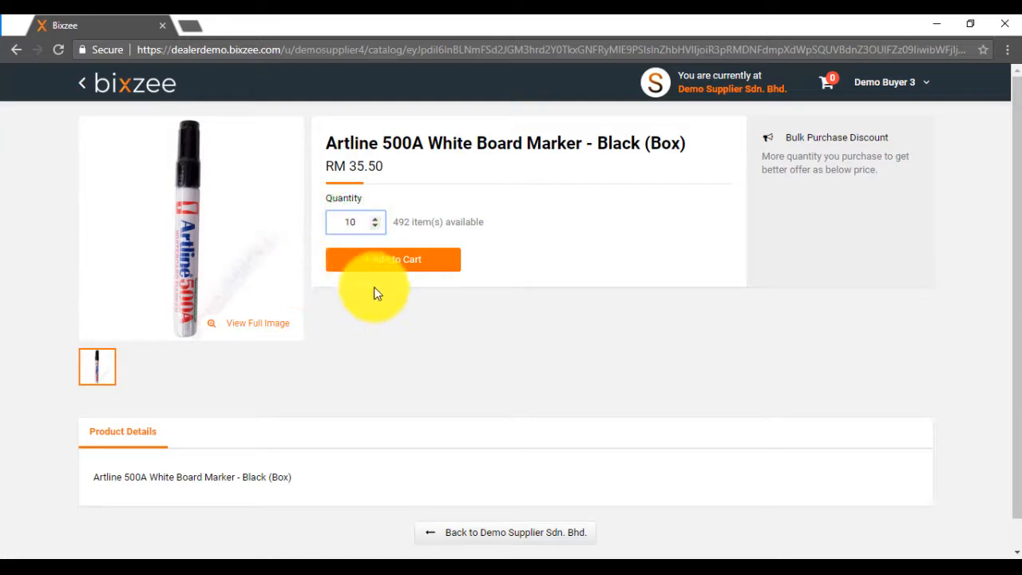
click(383, 264)
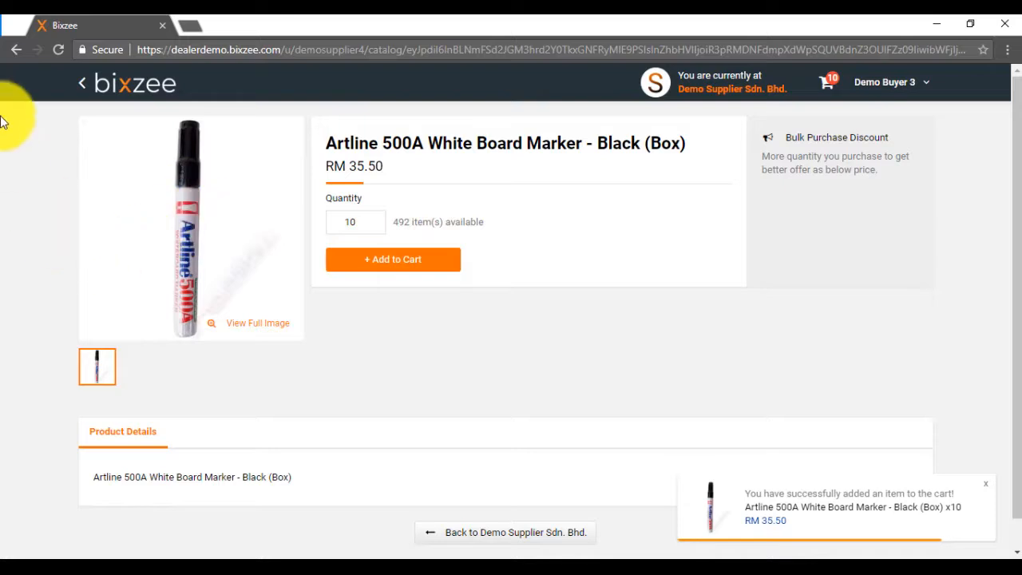
Return to the supplier's catalog and add 5 boxes of Artline 500A White Board Marker - Blue to the cart.
click(78, 85)
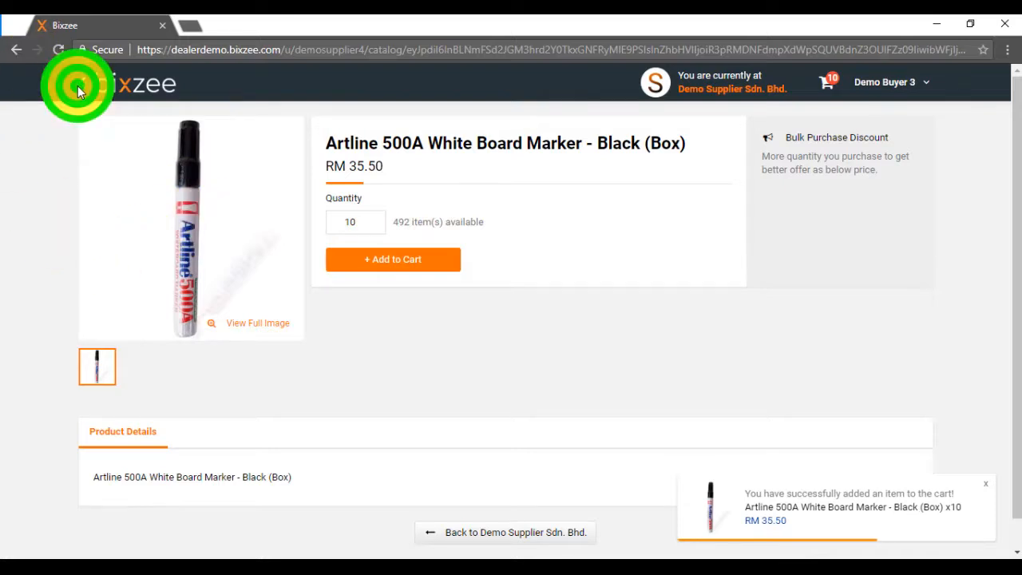
click(79, 88)
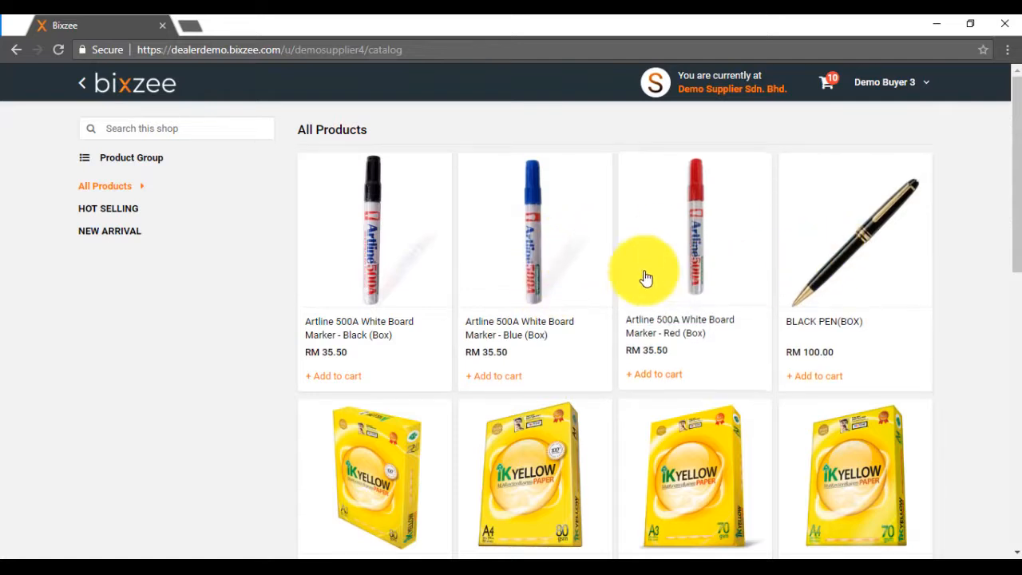
click(544, 240)
double_click(354, 221)
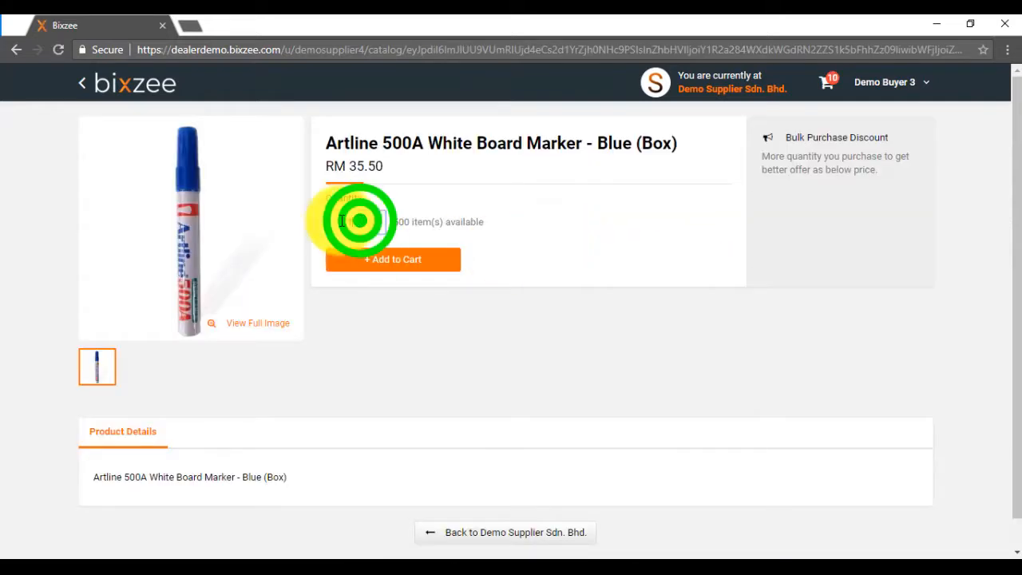
text(5)
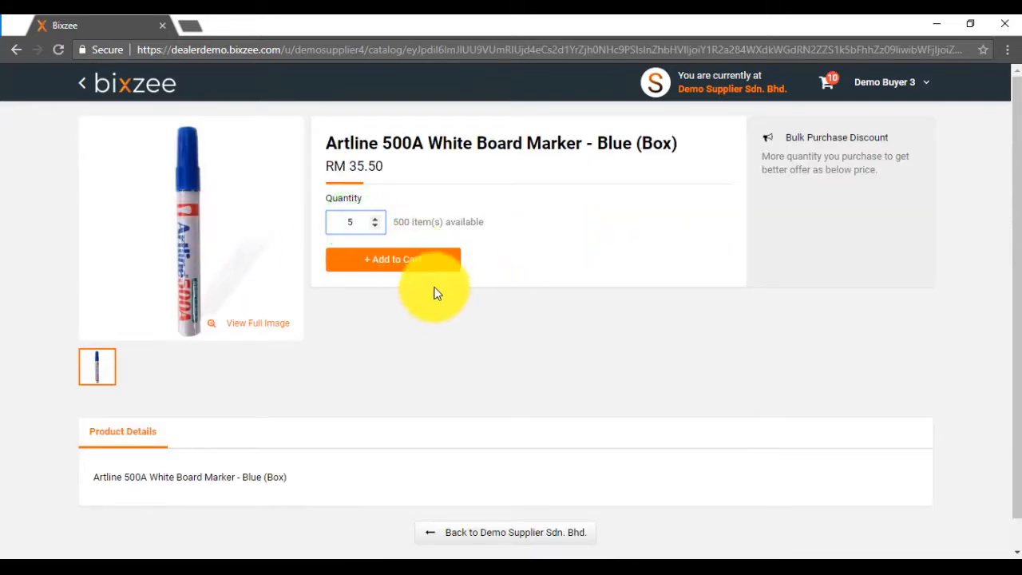
click(399, 266)
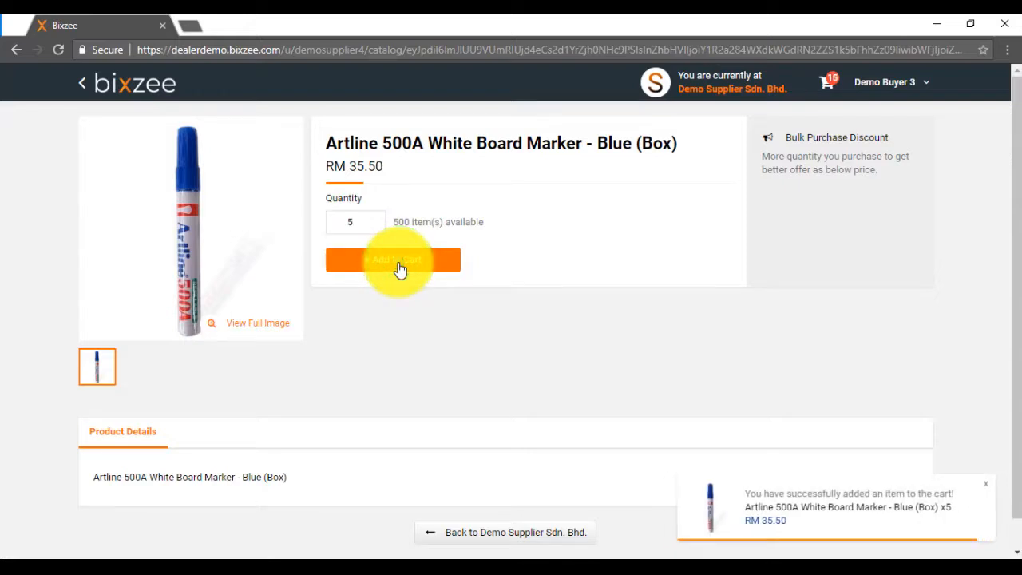
Check out the shopping cart with the preselected shipping address and place the order.
click(830, 88)
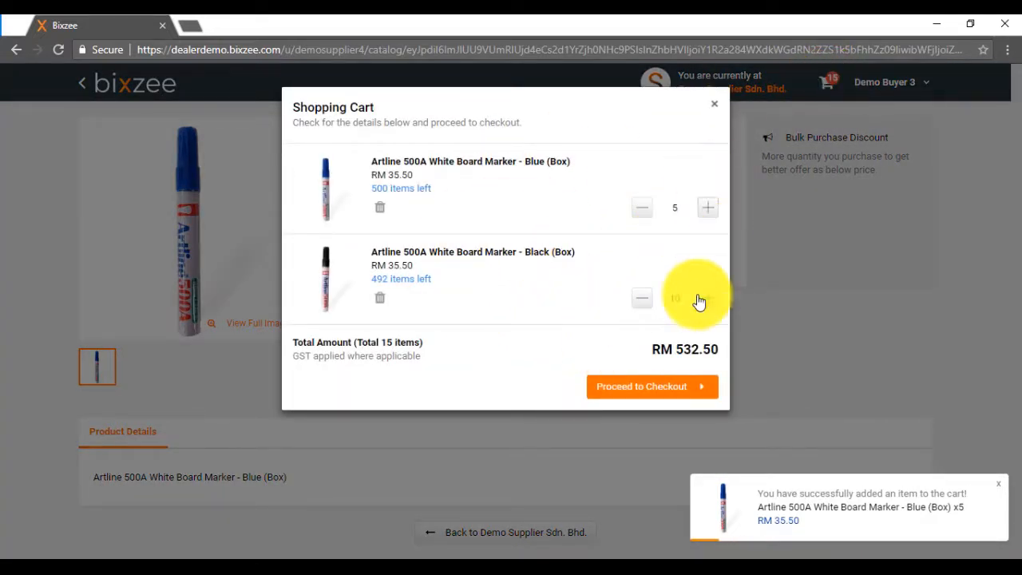
click(654, 388)
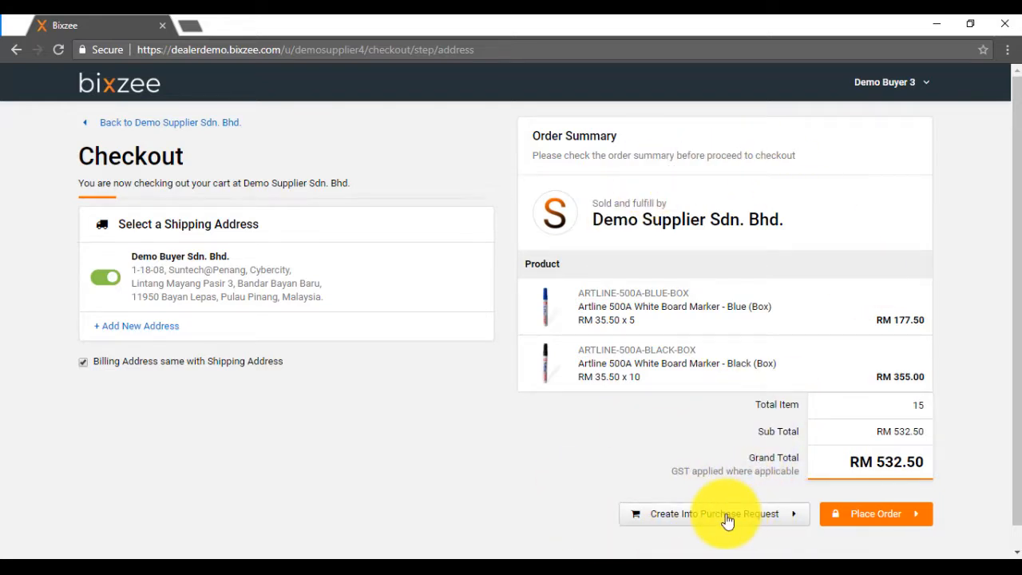
click(877, 520)
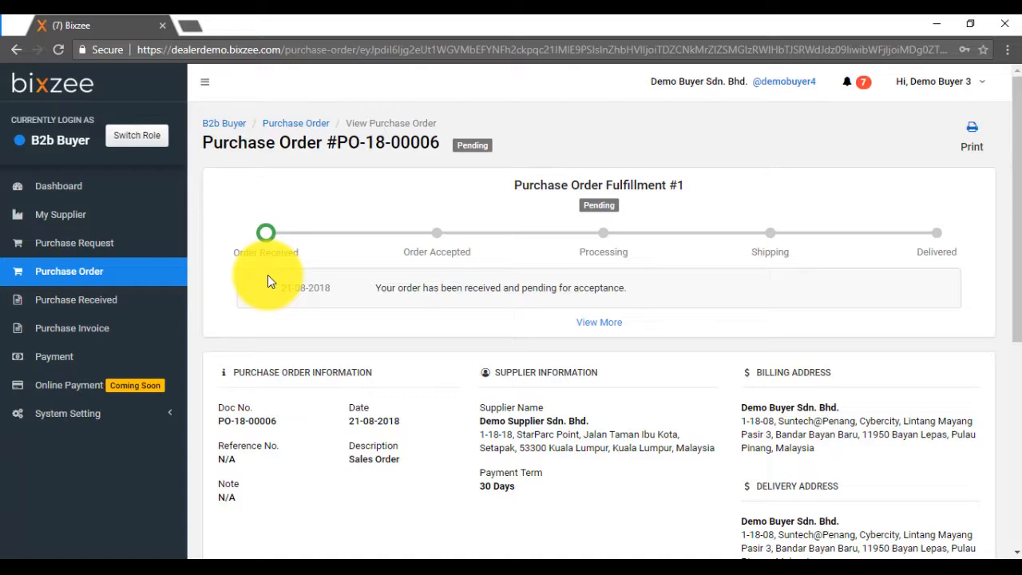
Return to the seller's browser window and open the new RM 532.50 order from the notifications.
click(938, 25)
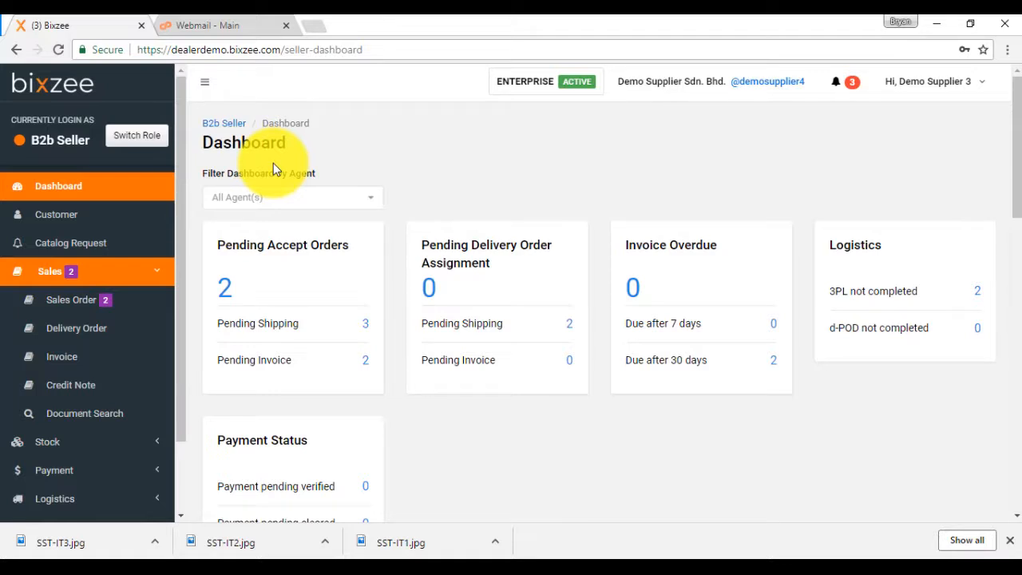
click(836, 83)
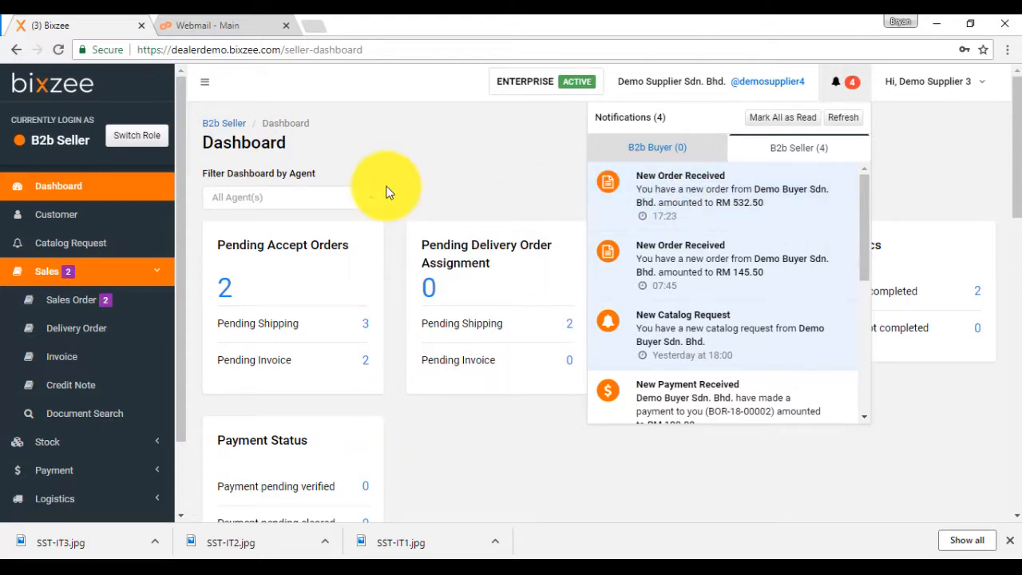
click(838, 79)
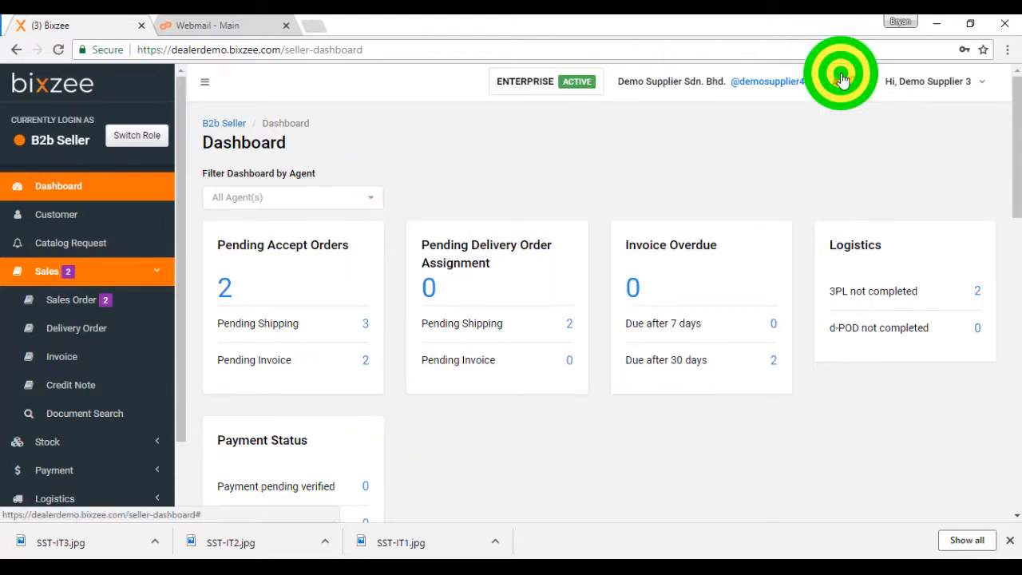
click(841, 77)
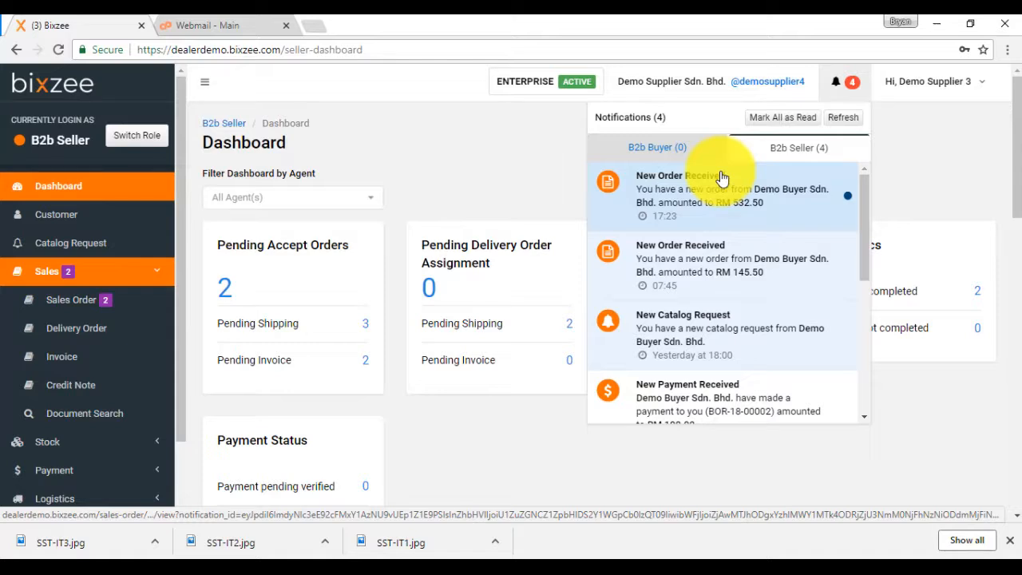
click(654, 206)
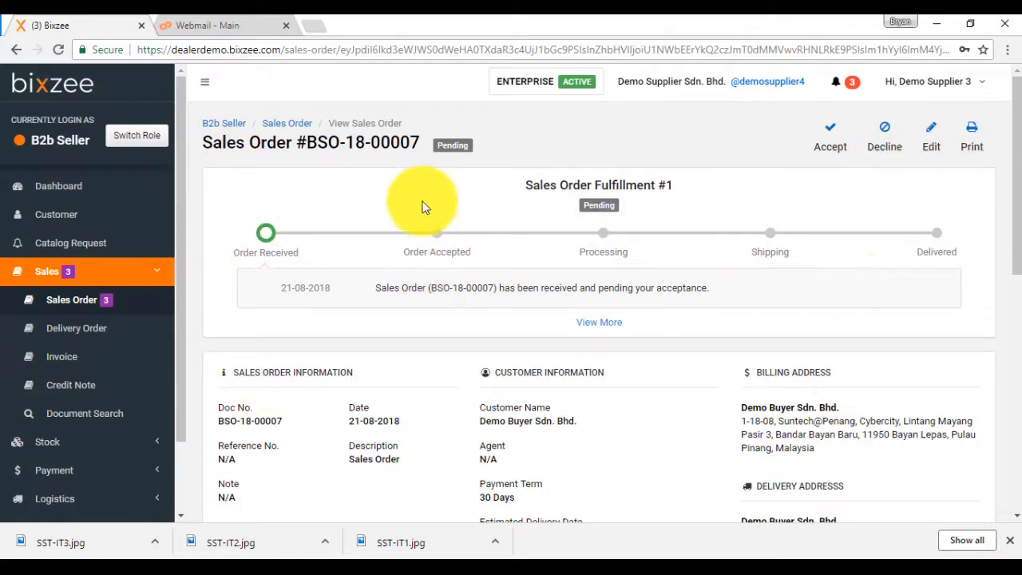
Review the sales order's product lines and accept the order with an estimated delivery date of 22-08-2018.
scroll(681, 224, down, 5)
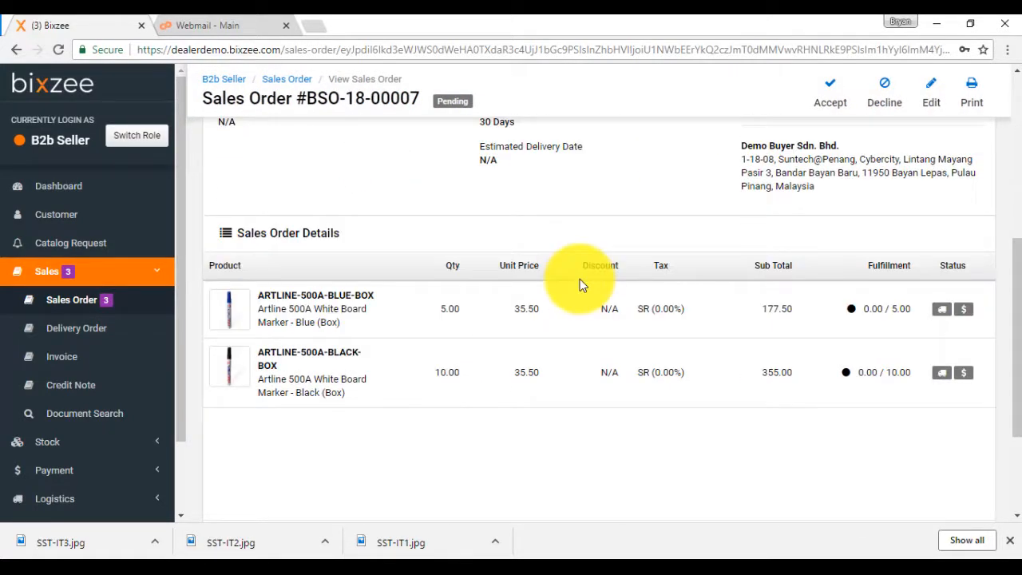
click(931, 92)
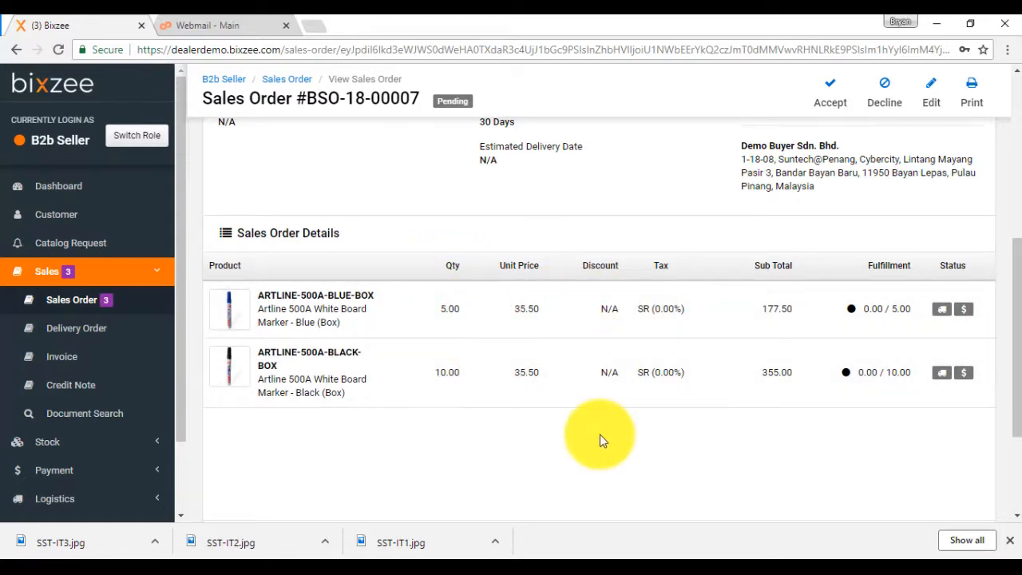
scroll(600, 435, up, 5)
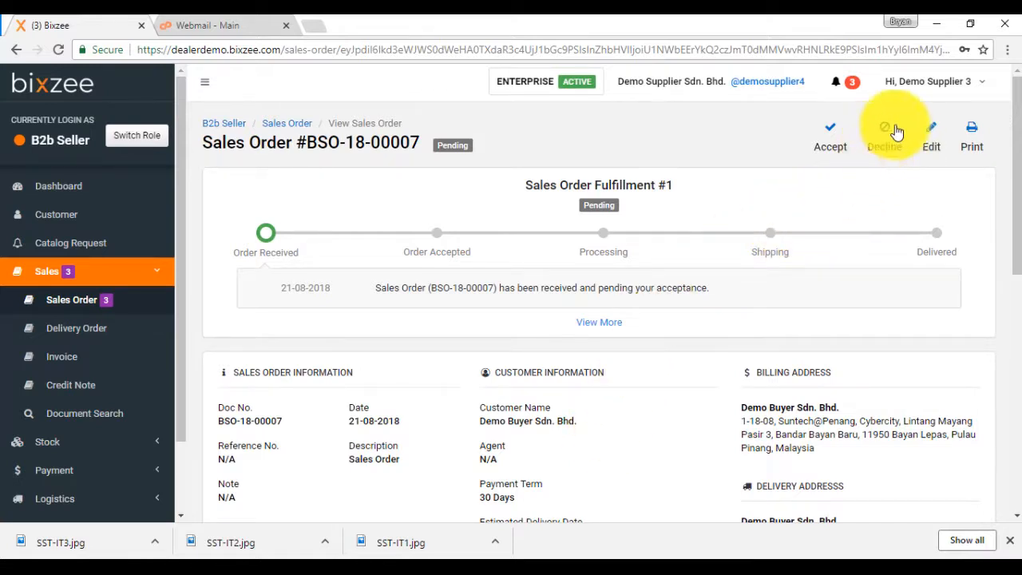
click(836, 146)
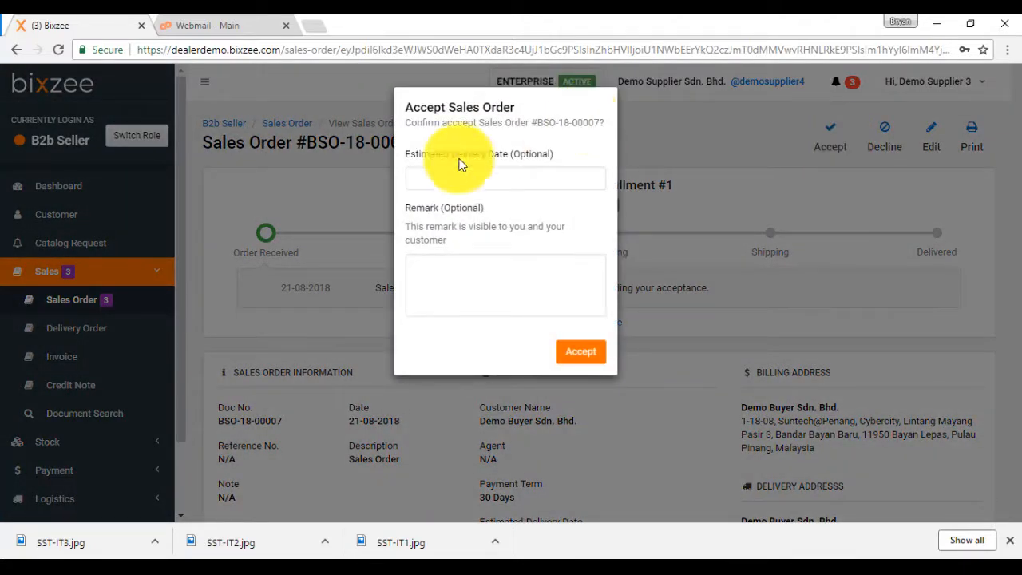
click(472, 179)
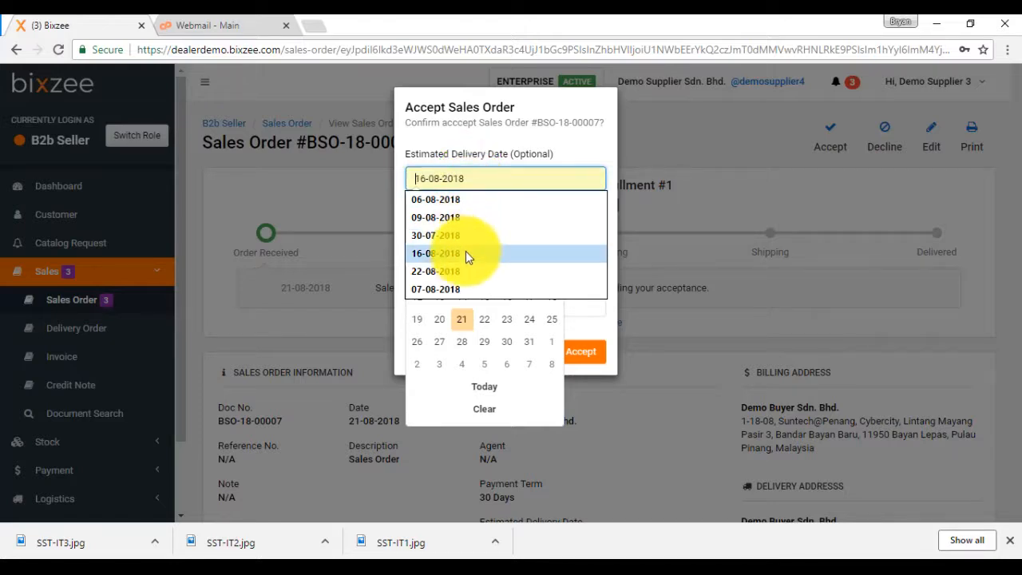
click(484, 320)
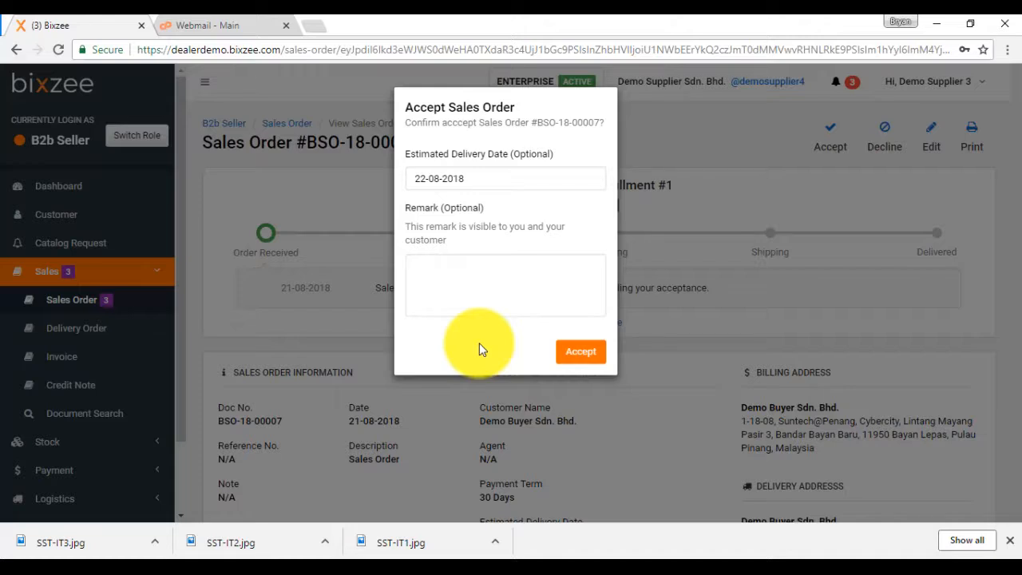
click(571, 352)
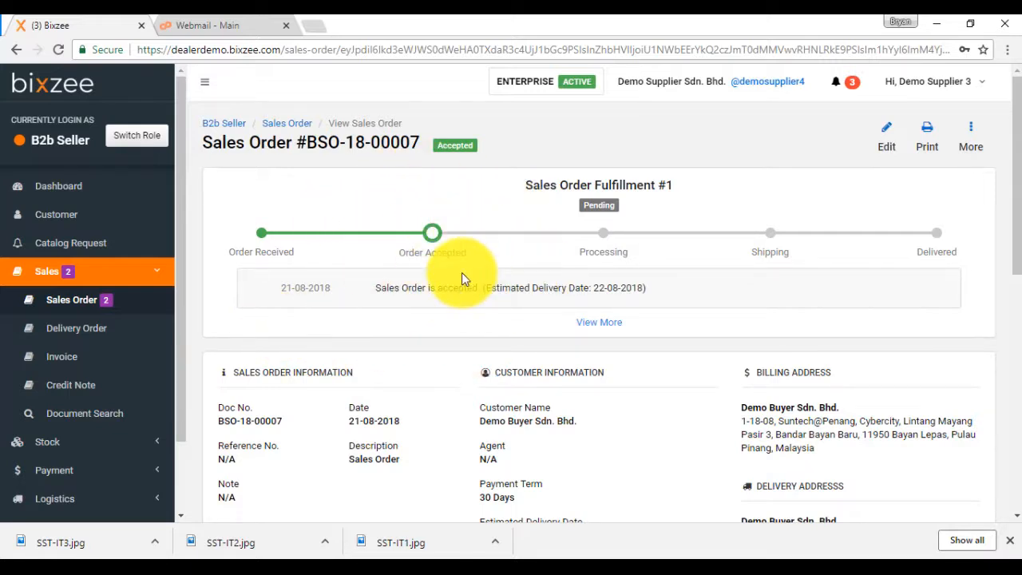
Switch to the buyer's browser window and reload the purchase order page to check its status.
click(267, 569)
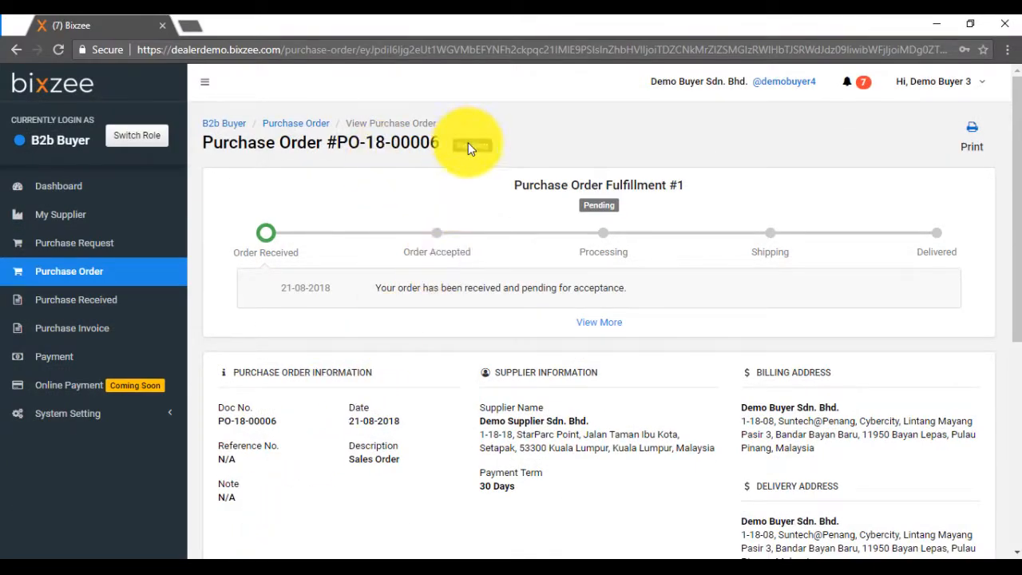
click(449, 51)
key(Return)
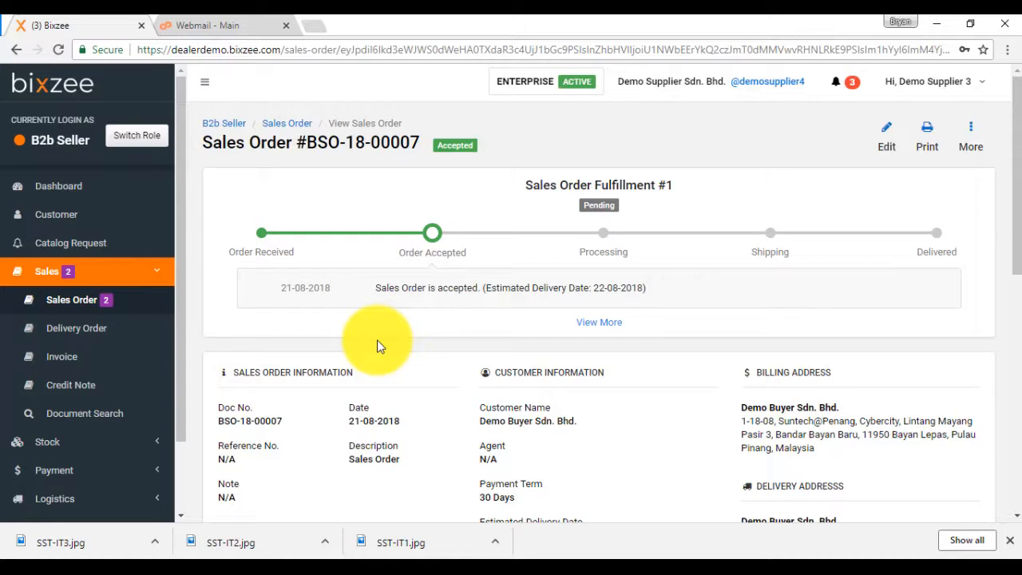
Start a new sales order for customer Demo Buyer Sdn. Bhd. with an estimated delivery date of 23-08-2018.
click(64, 302)
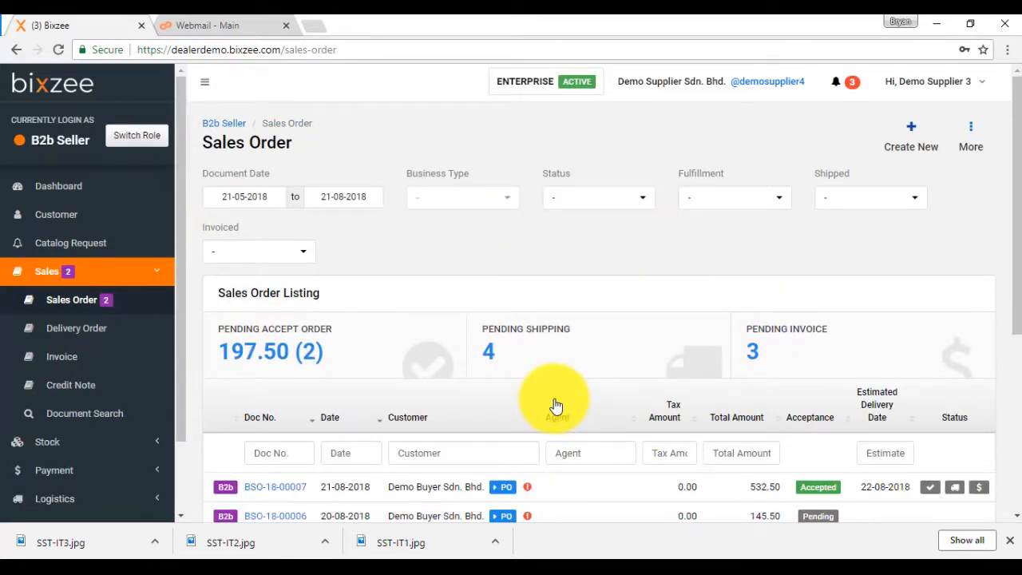
click(911, 134)
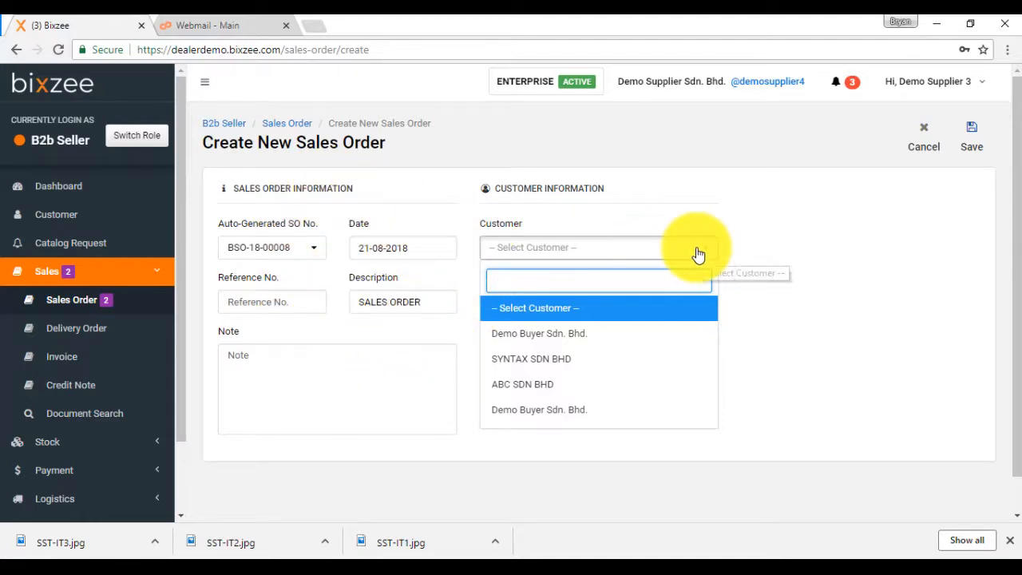
click(526, 333)
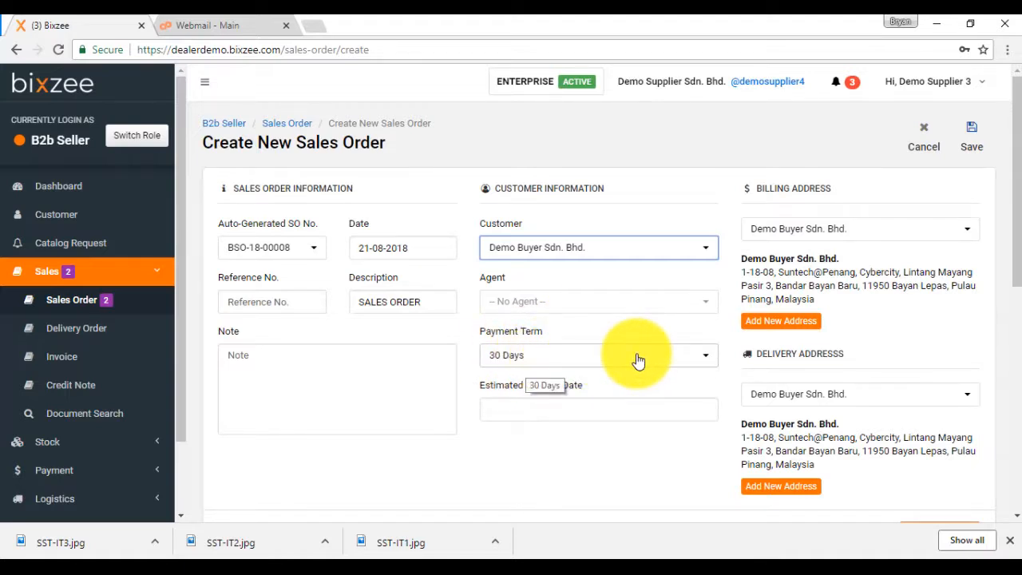
scroll(638, 361, down, 2)
click(569, 256)
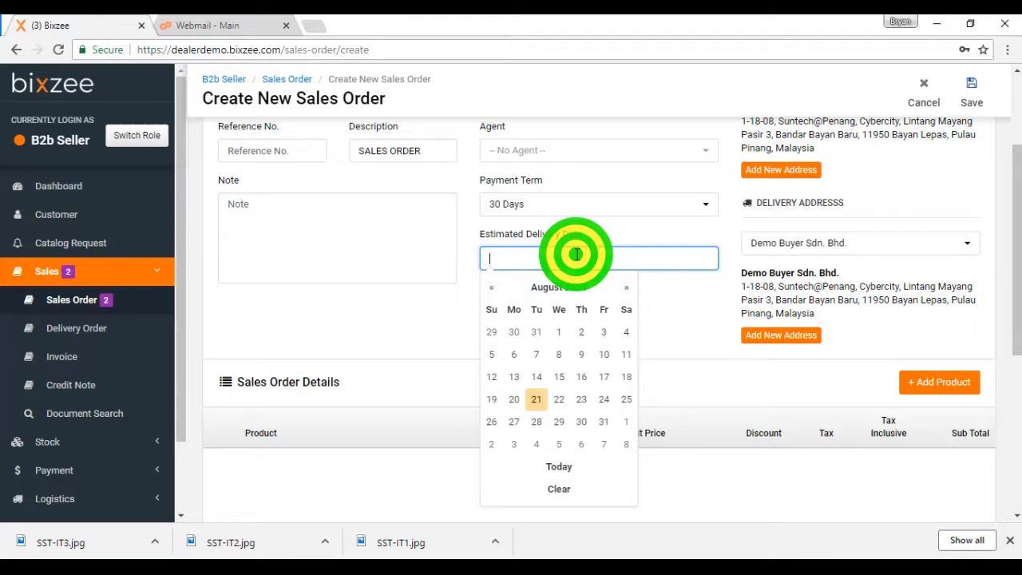
click(577, 405)
Add the product ARTLINE-500A-BLACK-BOX, the black white board marker box, to the sales order details.
scroll(633, 287, down, 2)
click(927, 232)
mouse_move(222, 297)
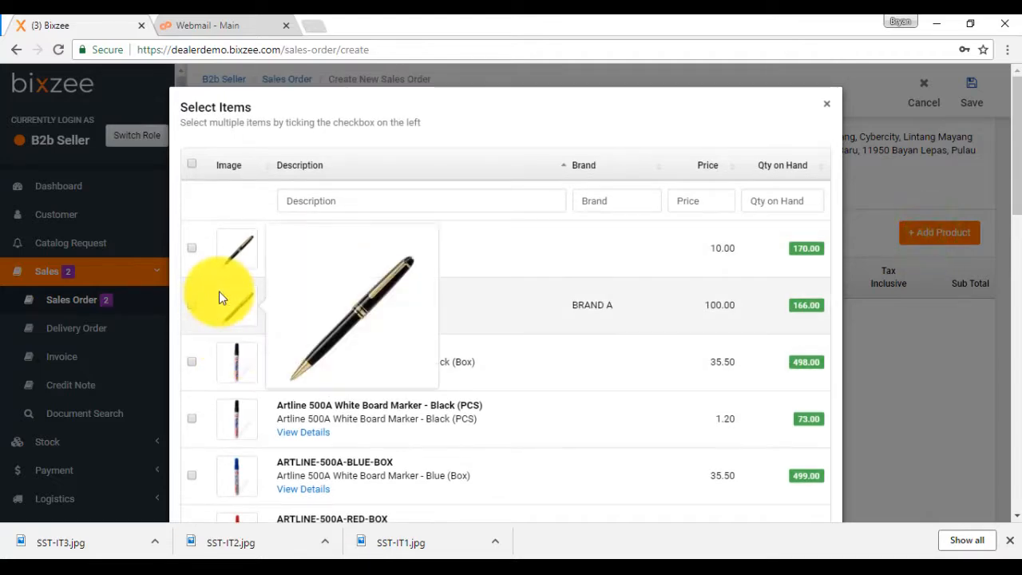
mouse_move(242, 353)
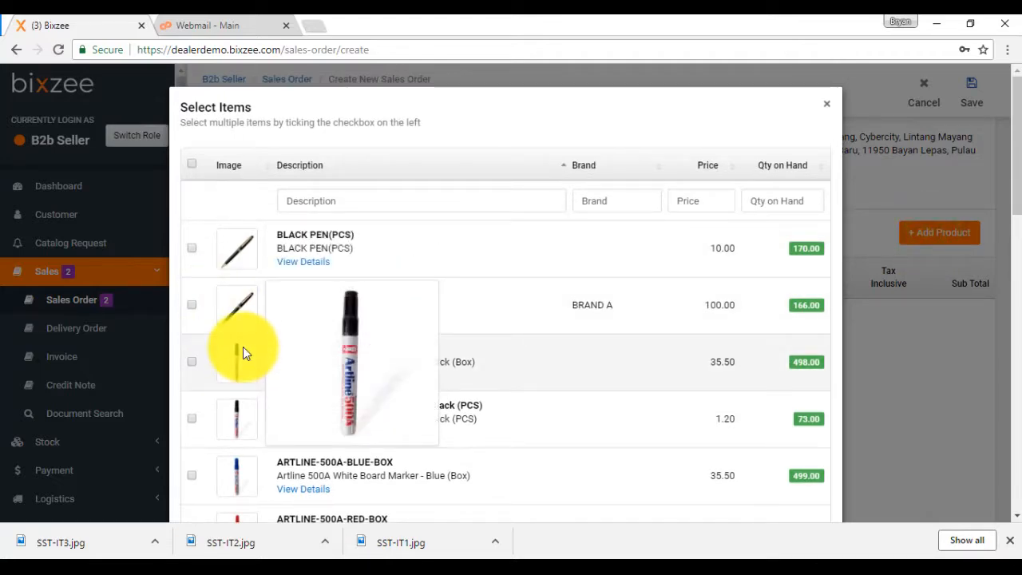
click(192, 362)
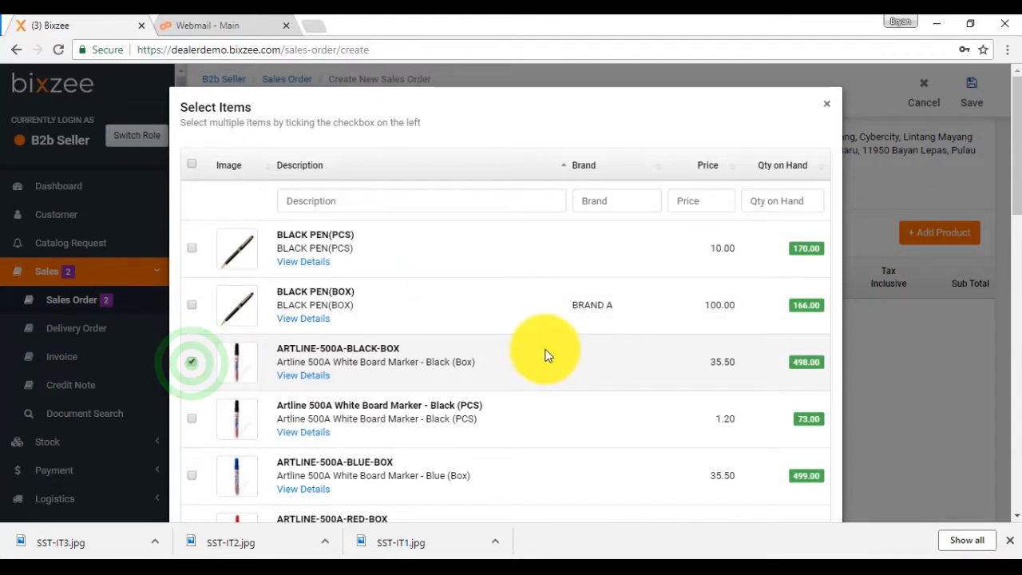
scroll(545, 355, down, 10)
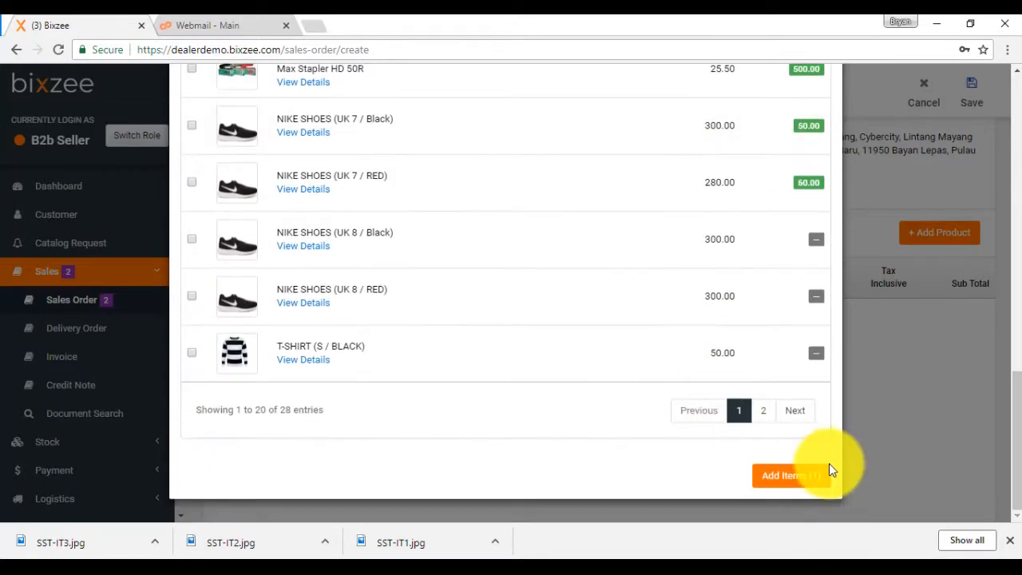
click(785, 477)
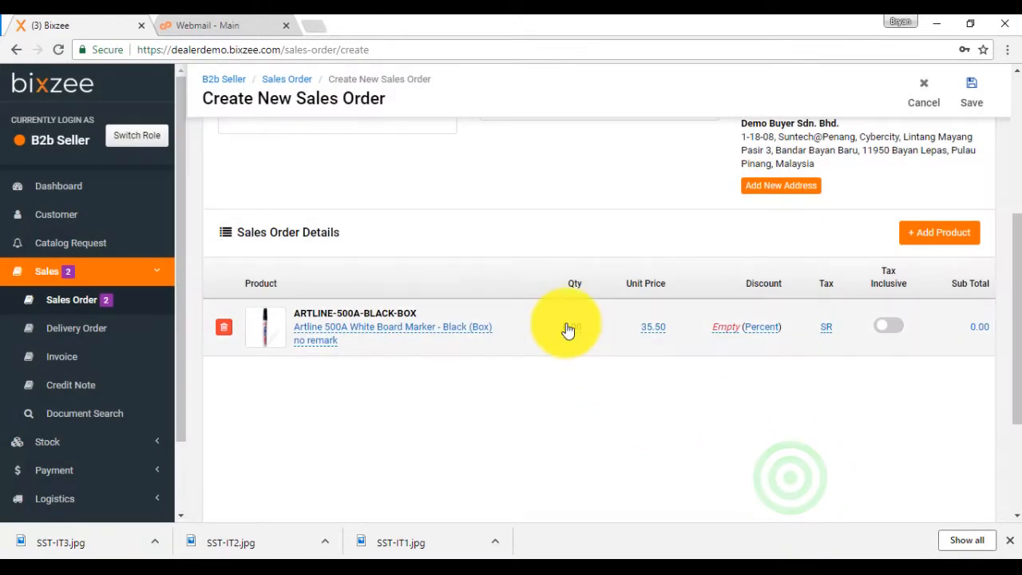
Set the ARTLINE-500A-BLACK-BOX quantity to 2 and save the sales order.
click(573, 335)
text(2)
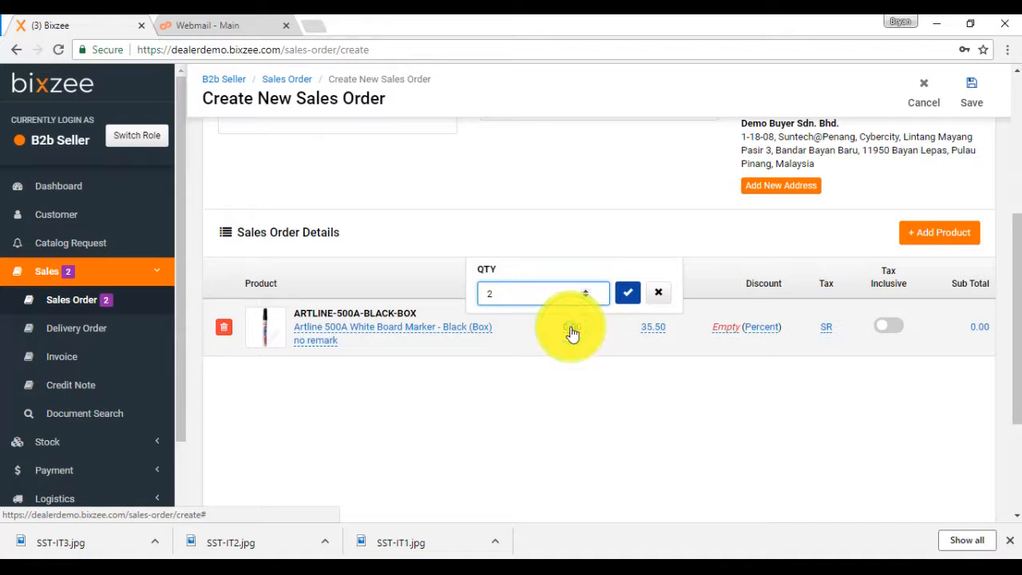
click(627, 292)
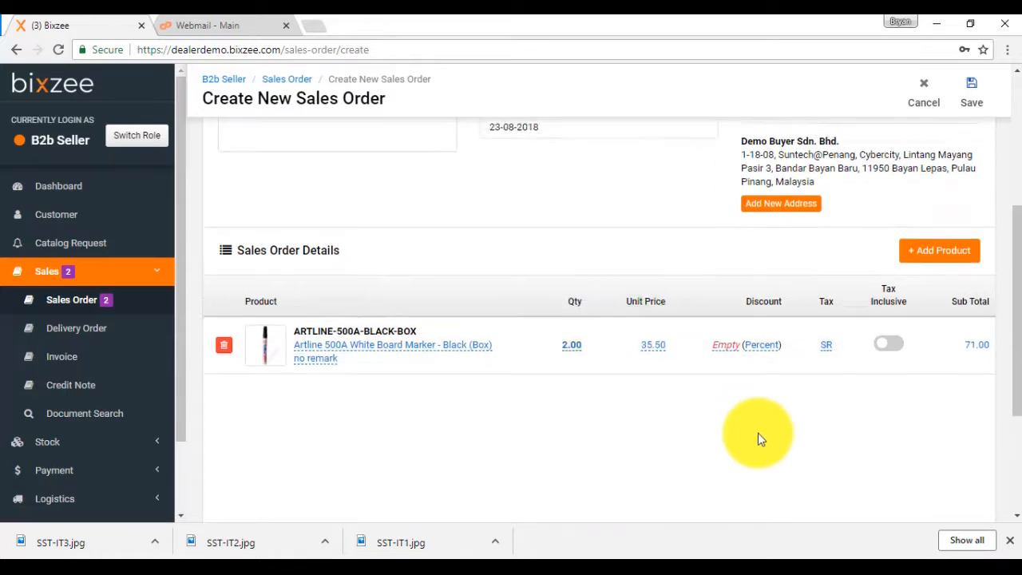
scroll(758, 433, up, 4)
click(978, 140)
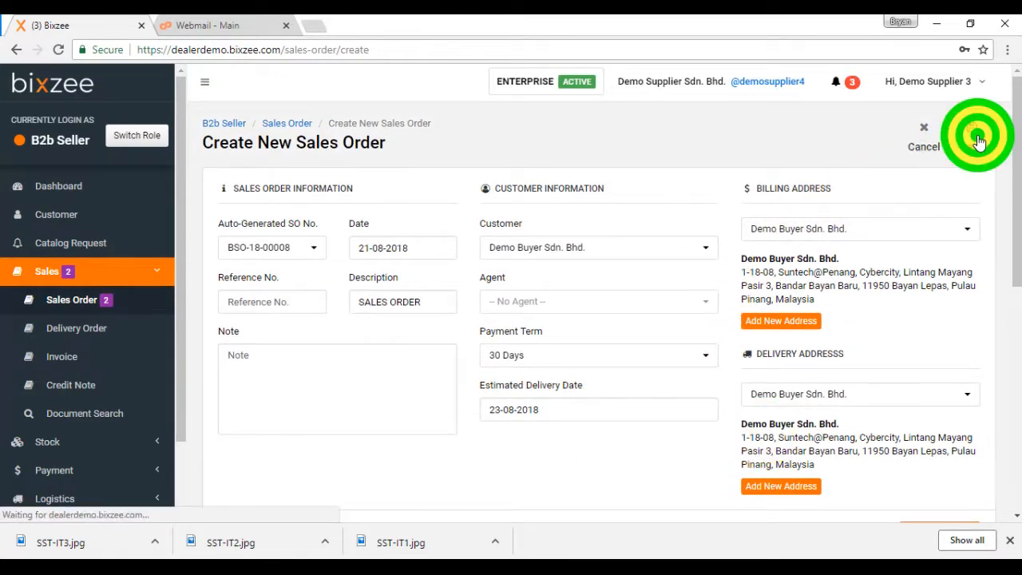
Switch to the buyer's browser window, open the new RM 71.00 purchase order from the notifications and review its details.
click(551, 317)
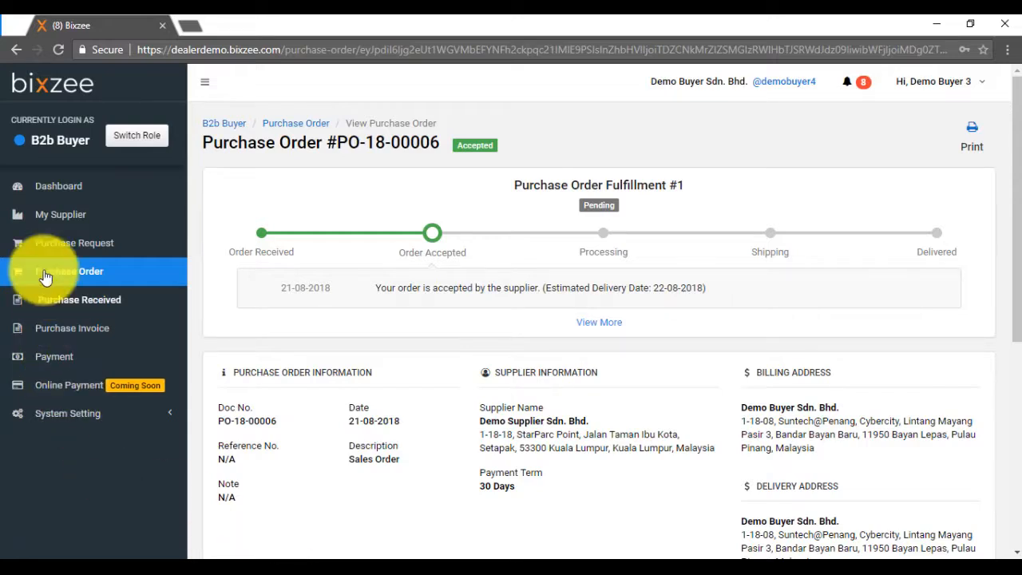
click(836, 86)
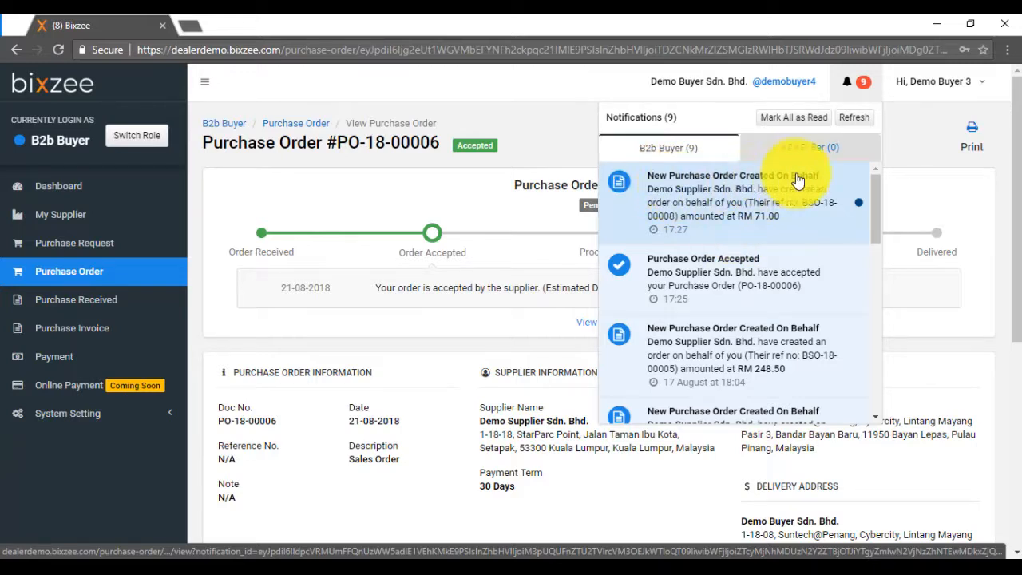
click(764, 195)
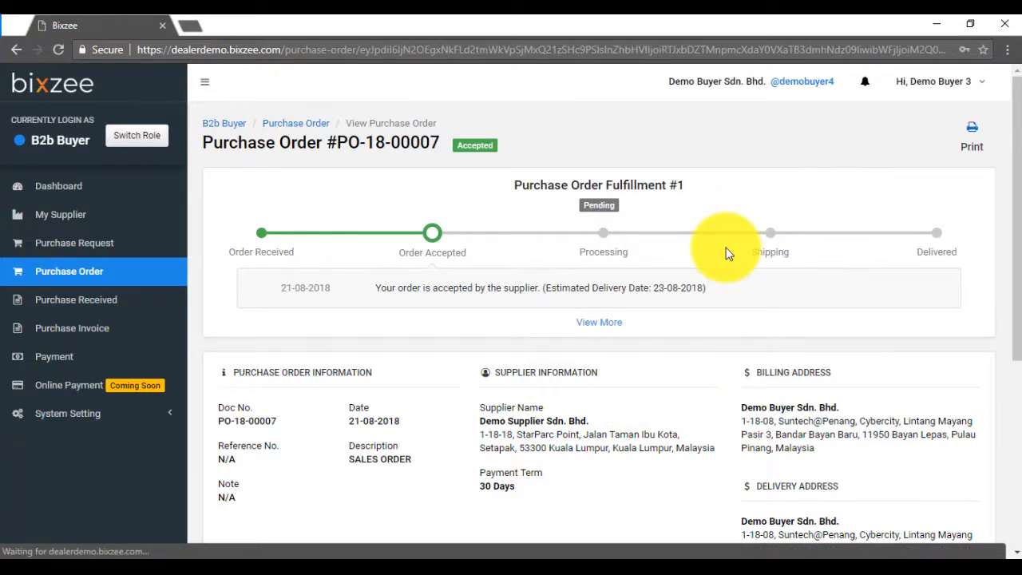
scroll(582, 305, down, 1)
scroll(583, 306, down, 4)
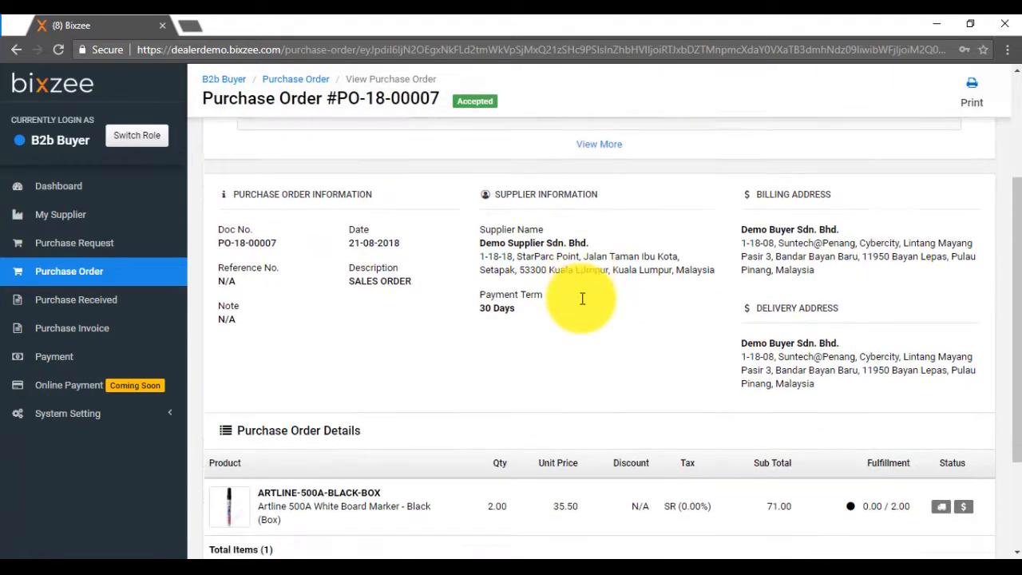
scroll(438, 433, up, 4)
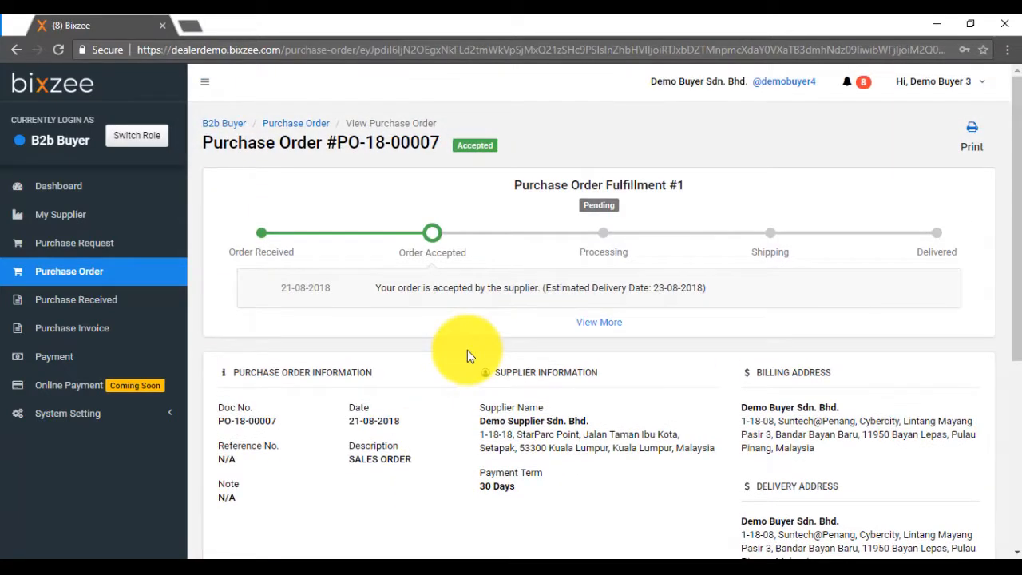